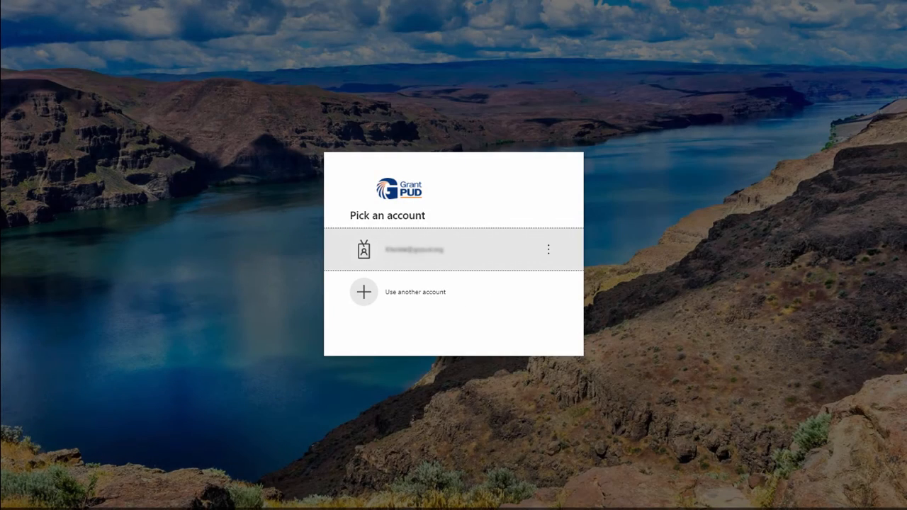
- Sign in to Microsoft with the listed work account
{"action": "left_click", "coordinate": [503, 255]}
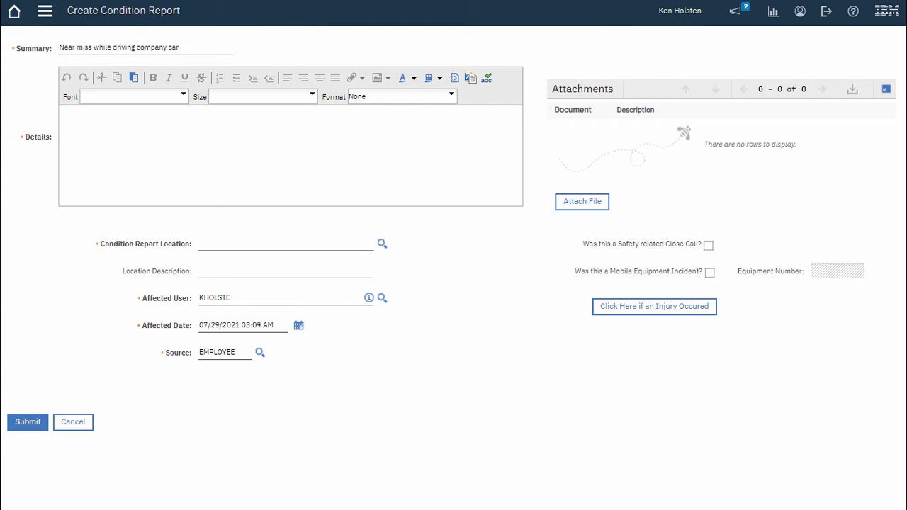
- Paste the description of the near miss with the red pickup at the intersection into Details
{"action": "left_click", "coordinate": [198, 153]}
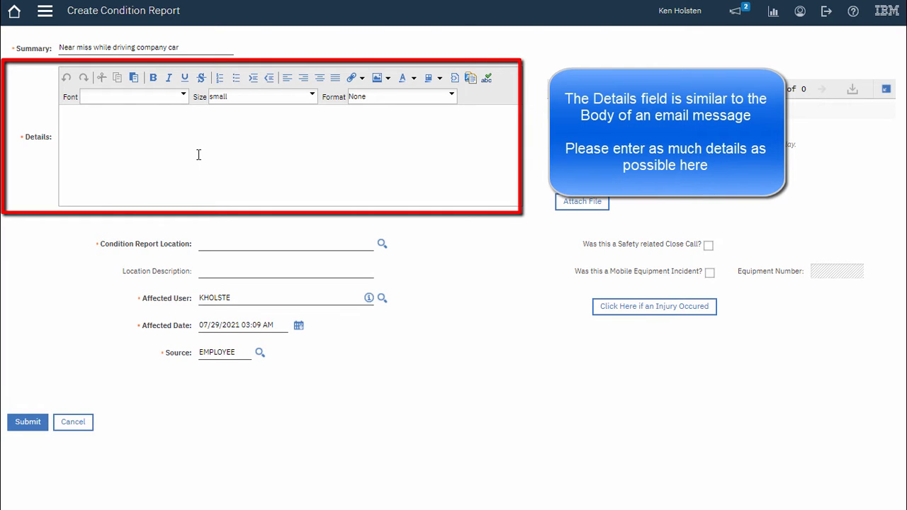
{"action": "type", "text": "Around 3PM we left the Ephrata headquarters parking lot headed towards Wanapum Dam.  About 10 minutes later we were traveling south on the diagonal highway (with the cruise control set to the speed limit of course).  A mid-90's red Chevy shortbox pickup truck was stopped at the stop sign on my left at the intersection with road 5.  I assumed the truck was waiting for us to pass.  I was wrong.  At the very last moment the truck went straight across the intersection in front of us.  I slammed on the brakes just in time to avoid a T-bone accident with the red truck."}
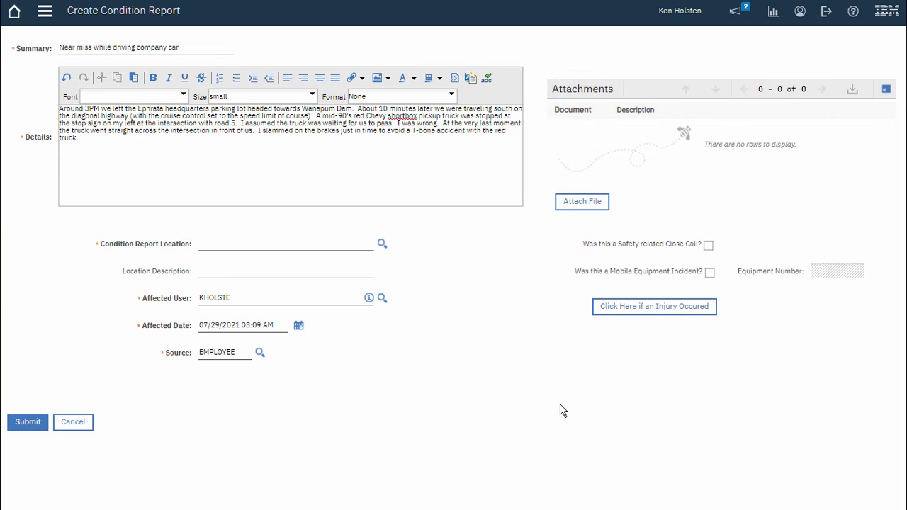
{"action": "left_click", "coordinate": [382, 244]}
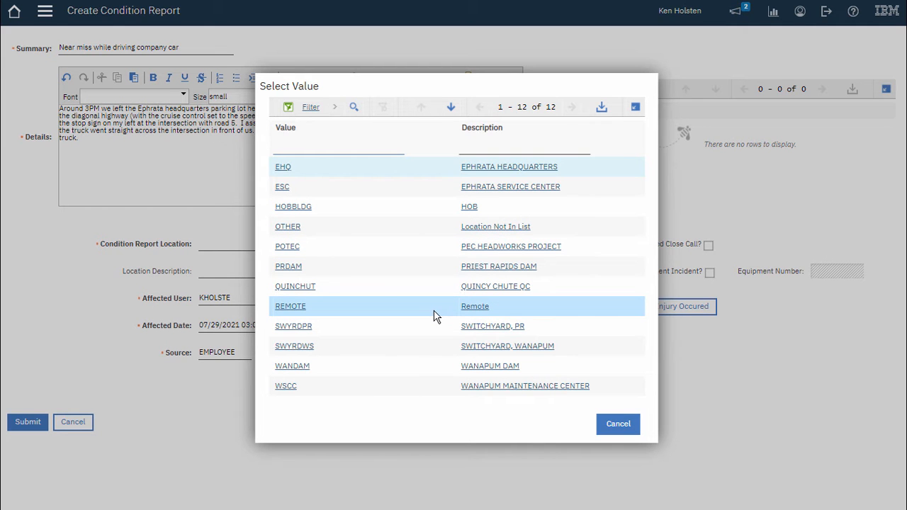
- Set the location to OTHER, mark it a safety-related close call, and submit the report
{"action": "left_click", "coordinate": [287, 228]}
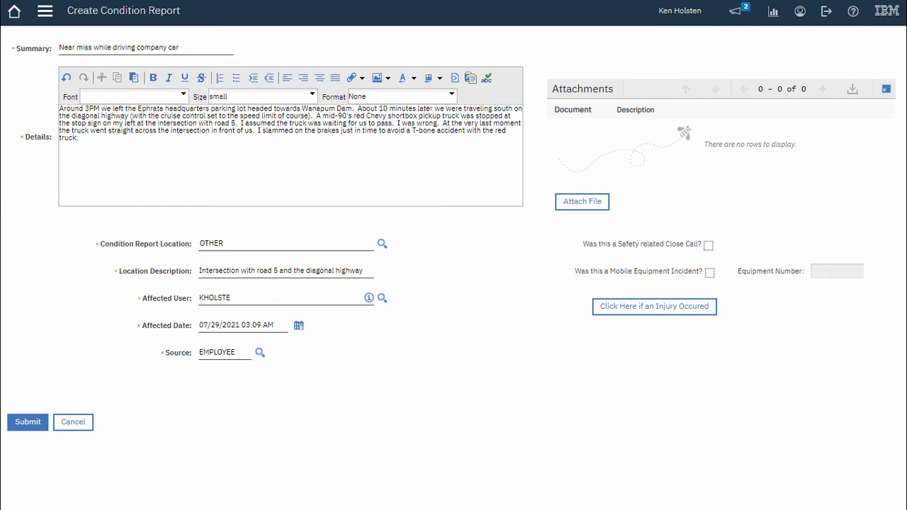
{"action": "left_click", "coordinate": [708, 245]}
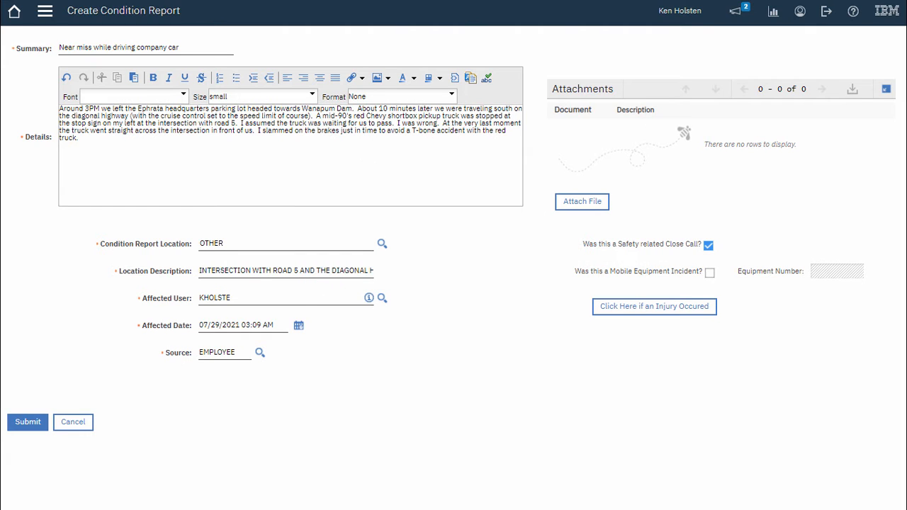
{"action": "left_click", "coordinate": [29, 423]}
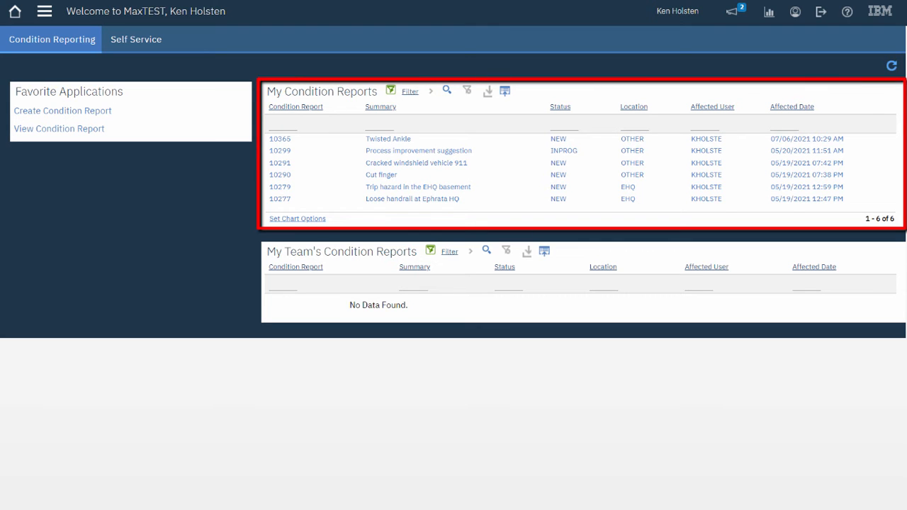
- Open the Twisted Ankle report 10365 and begin a new file attachment
{"action": "left_click", "coordinate": [282, 139]}
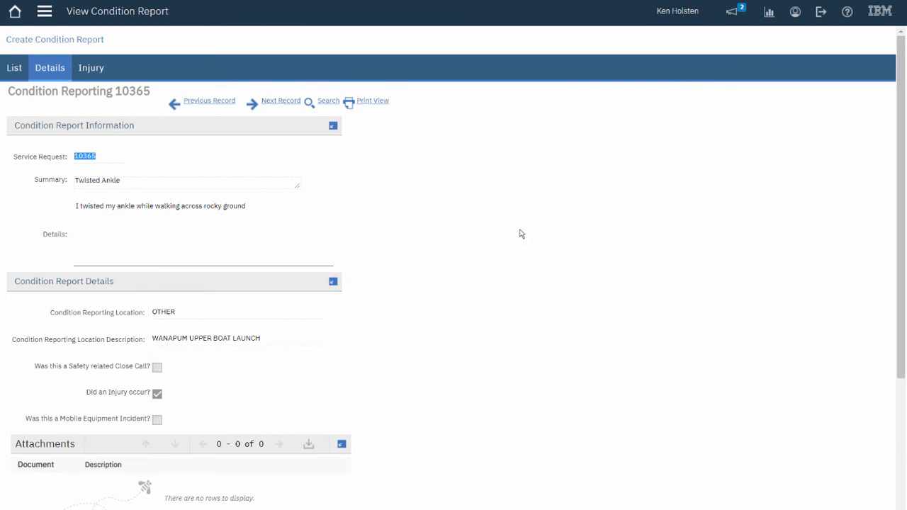
{"action": "scroll", "coordinate": [501, 226], "scroll_direction": "down", "scroll_amount": 5}
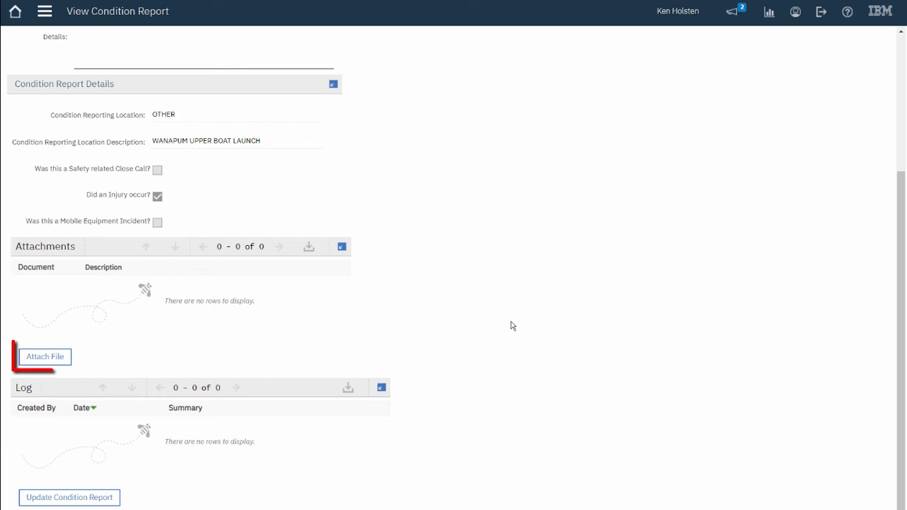
{"action": "left_click", "coordinate": [54, 361]}
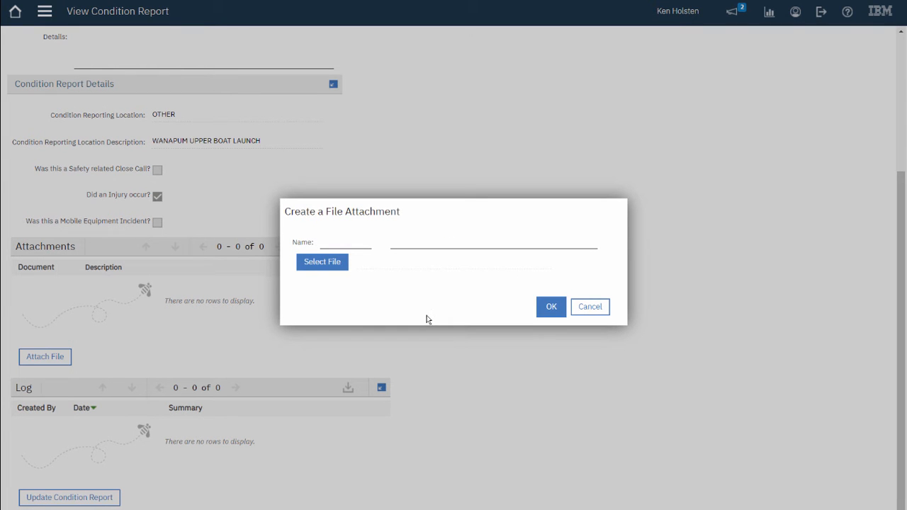
- Choose the photo 20190329_092808.jpg from the Pictures folder as the attachment file
{"action": "left_click", "coordinate": [315, 266]}
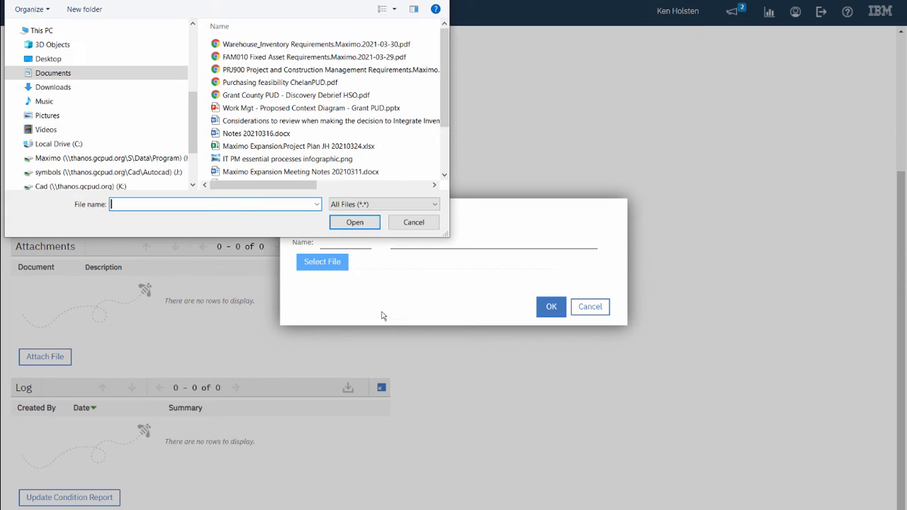
{"action": "left_click", "coordinate": [78, 119]}
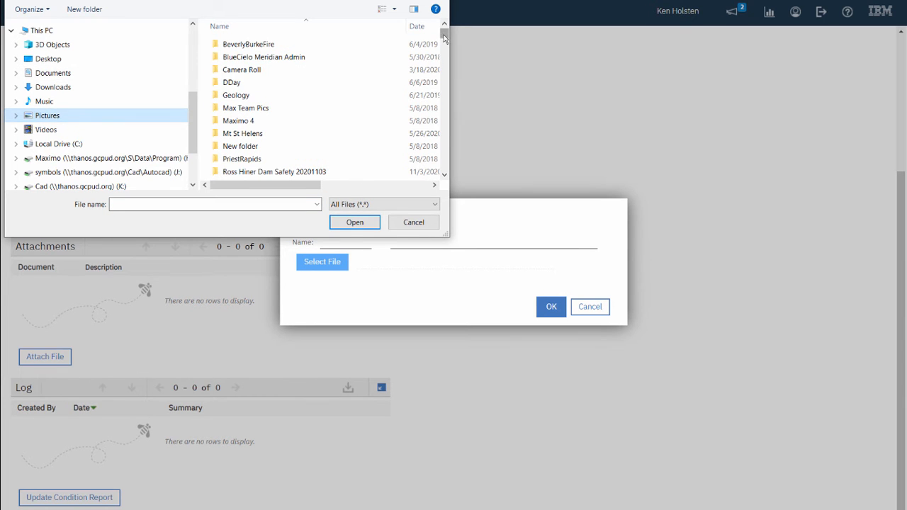
{"action": "scroll", "coordinate": [312, 106], "scroll_direction": "down", "scroll_amount": 10}
{"action": "left_click", "coordinate": [280, 128]}
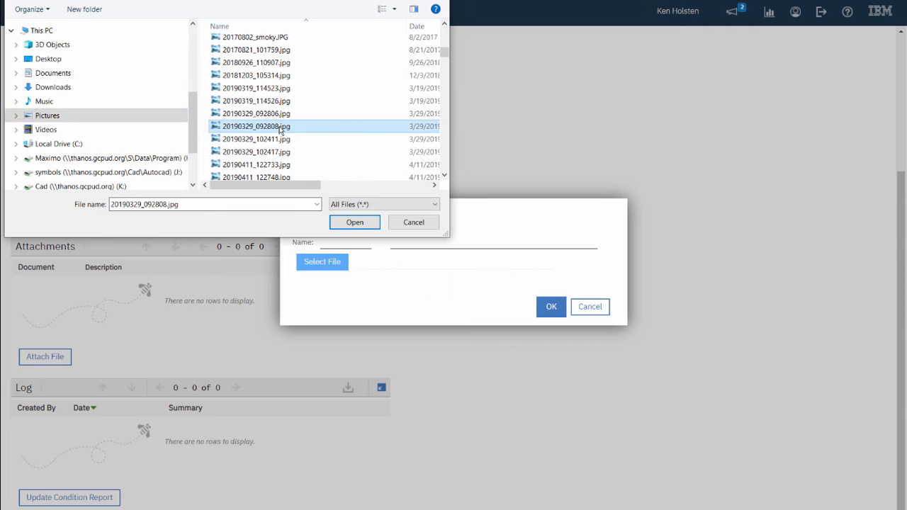
{"action": "left_click", "coordinate": [353, 222]}
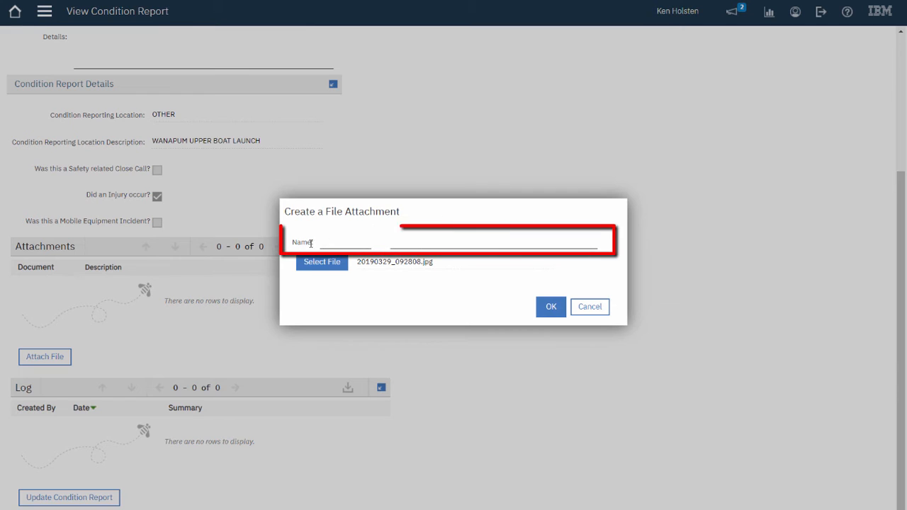
- Name the attachment 'Image' with description 'Injury image' and save it
{"action": "left_click", "coordinate": [335, 243]}
{"action": "type", "text": "Image"}
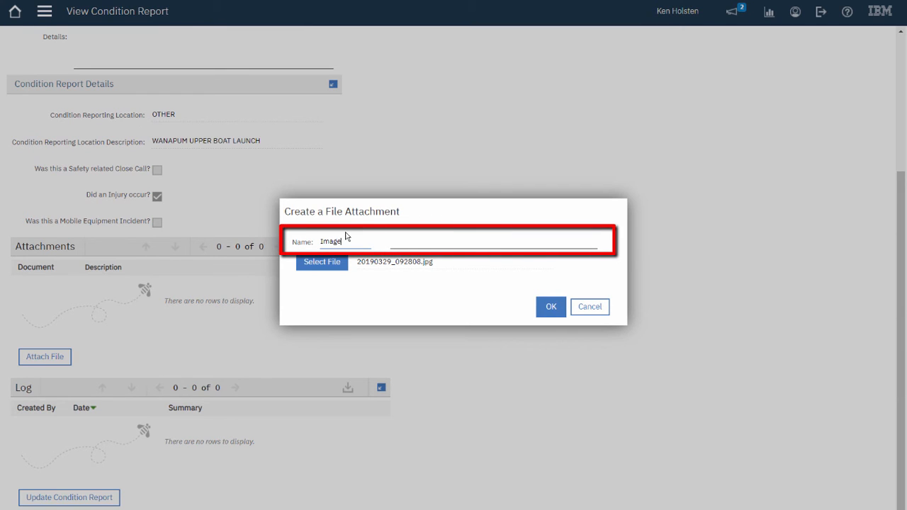
{"action": "key", "text": "Tab"}
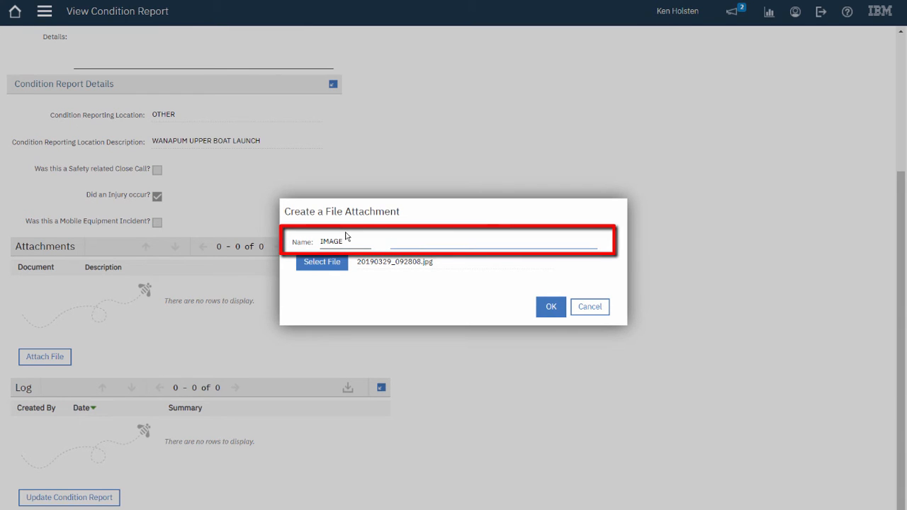
{"action": "type", "text": "Injury image"}
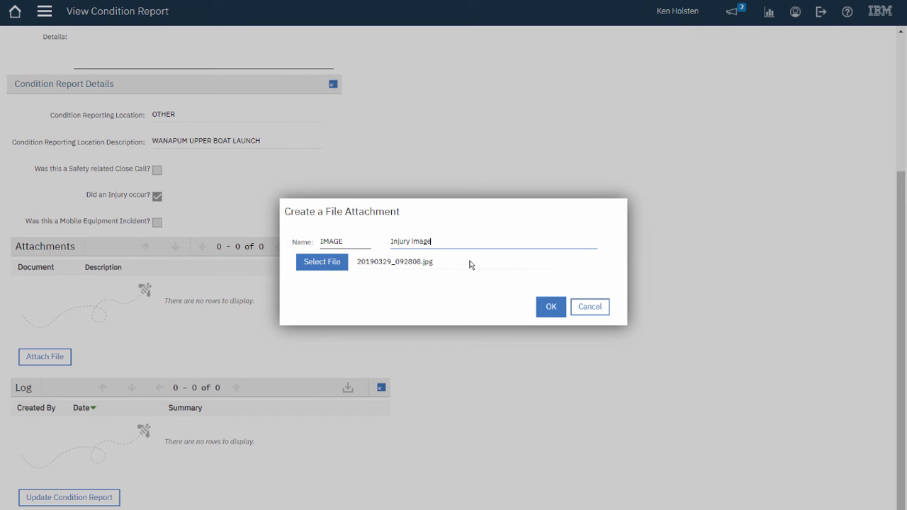
{"action": "left_click", "coordinate": [551, 306]}
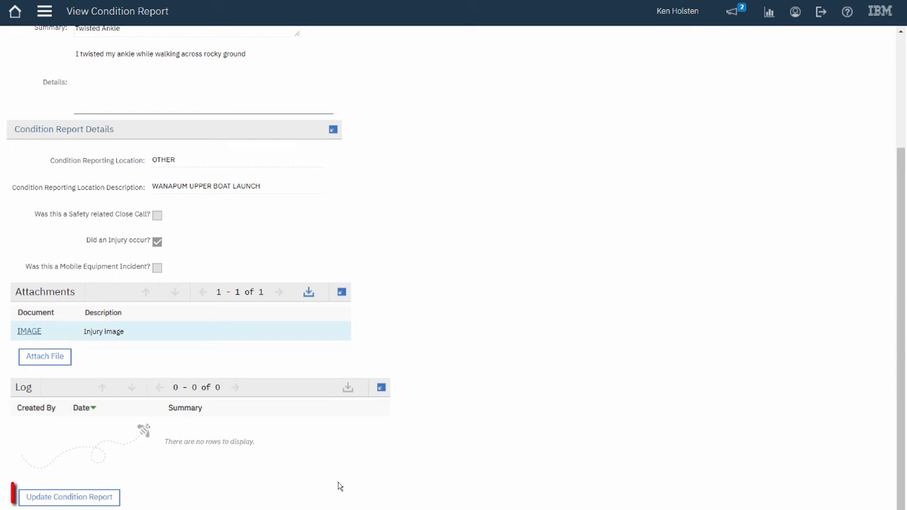
- Add a log entry to report 10365 with summary and details 'Added an image of the area'
{"action": "left_click", "coordinate": [91, 498]}
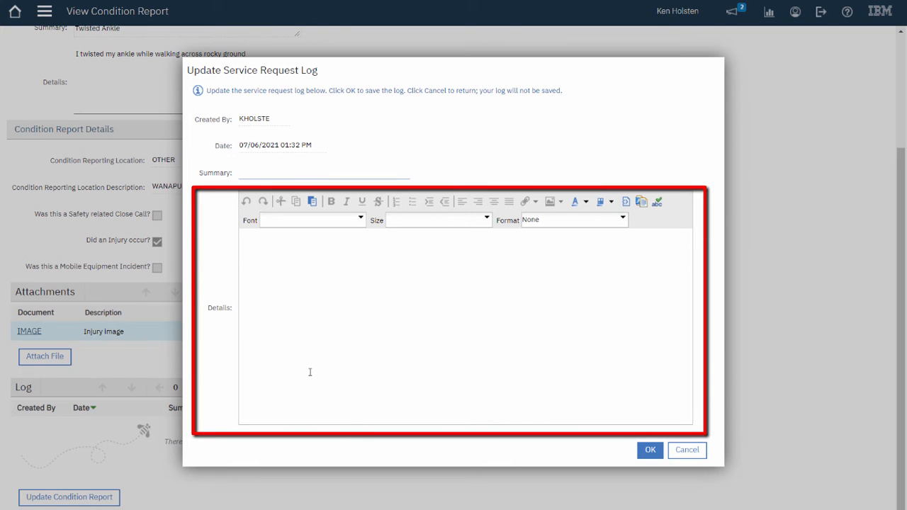
{"action": "type", "text": "Added an image of the area"}
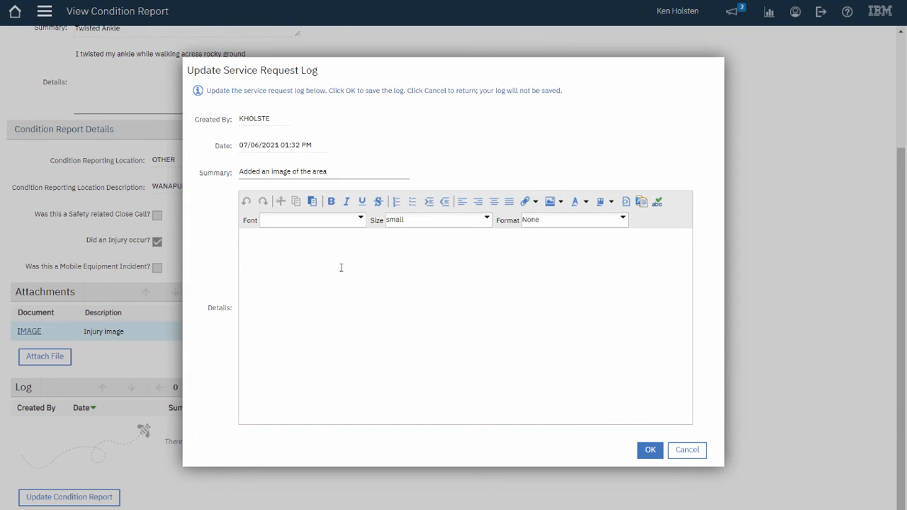
{"action": "type", "text": "Added an image of the area"}
{"action": "left_click", "coordinate": [650, 452]}
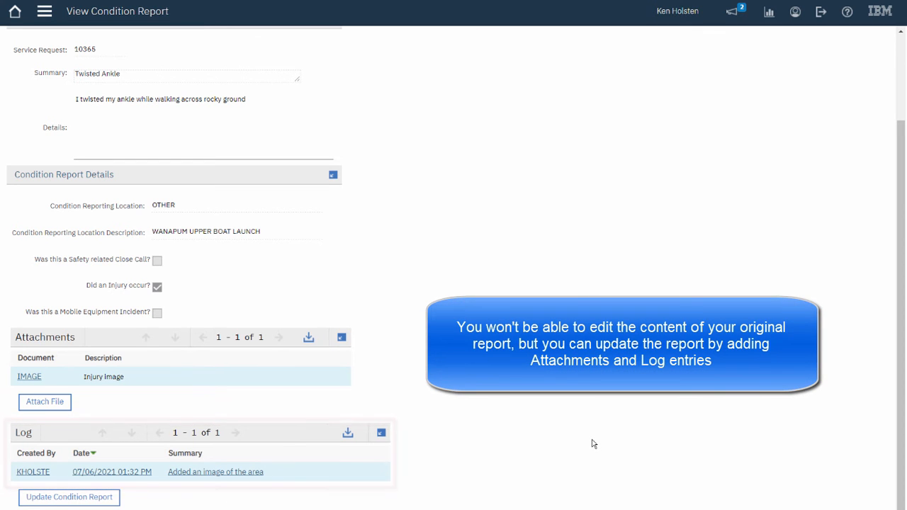
{"action": "scroll", "coordinate": [593, 443], "scroll_direction": "up", "scroll_amount": 2}
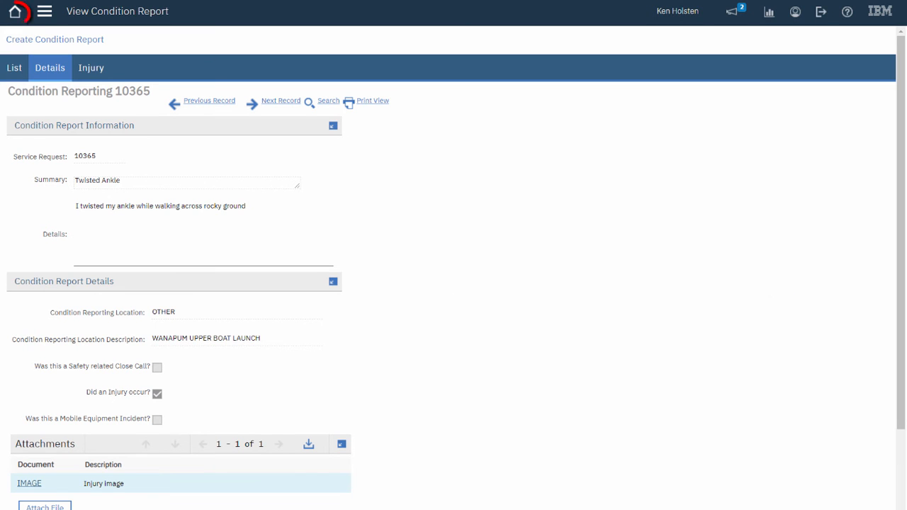
- Return from report 10365 to the MaxTEST home page
{"action": "left_click", "coordinate": [15, 12]}
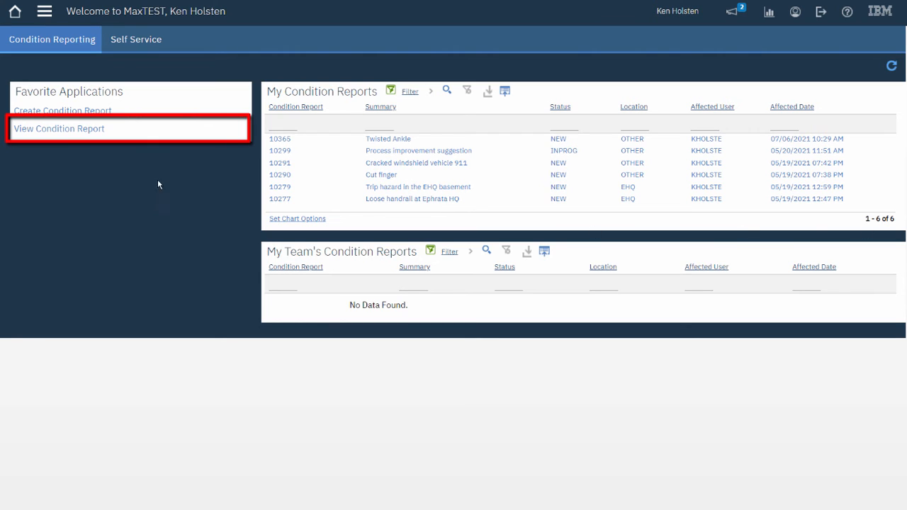
- Search condition reports for summary 'finger' and open the single result, 10290 Cut finger
{"action": "left_click", "coordinate": [63, 129]}
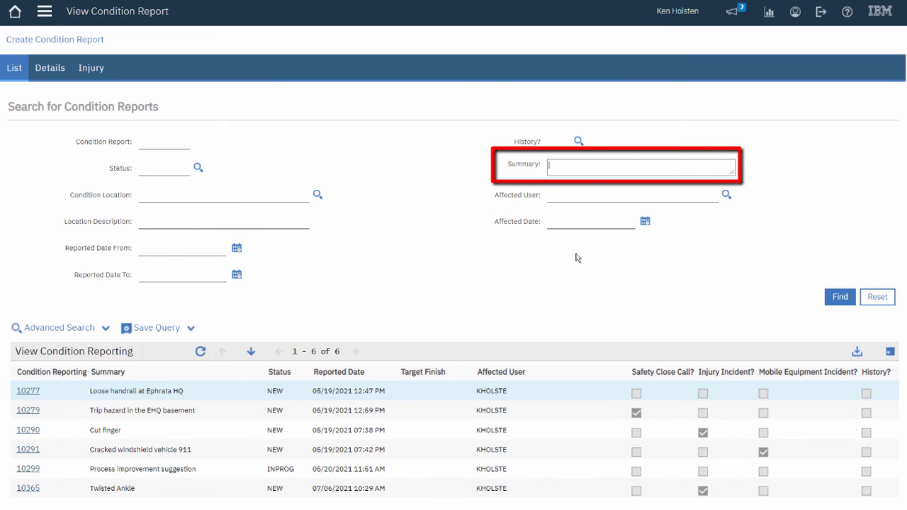
{"action": "type", "text": "finger"}
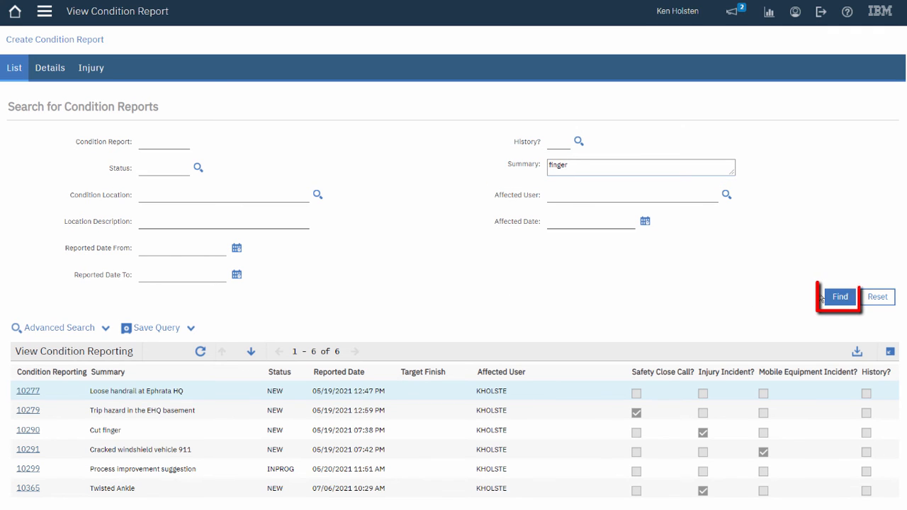
{"action": "left_click", "coordinate": [838, 299]}
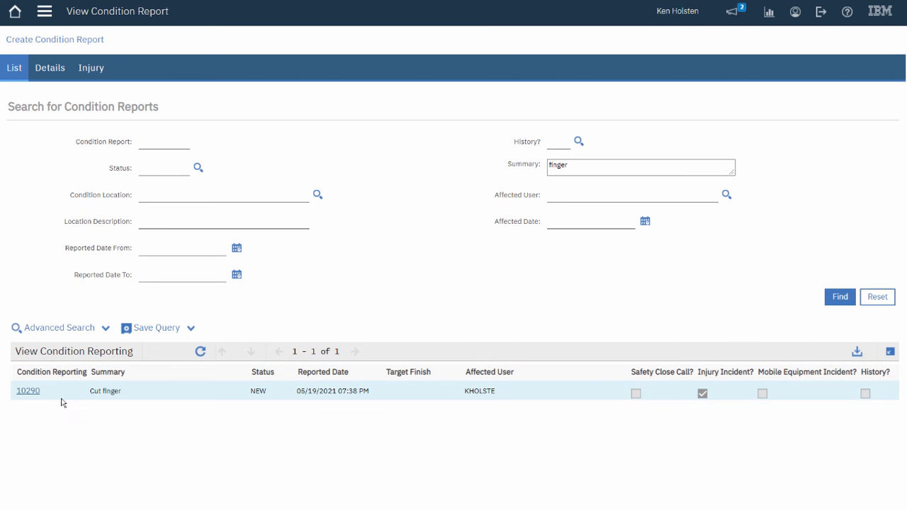
{"action": "left_click", "coordinate": [29, 391]}
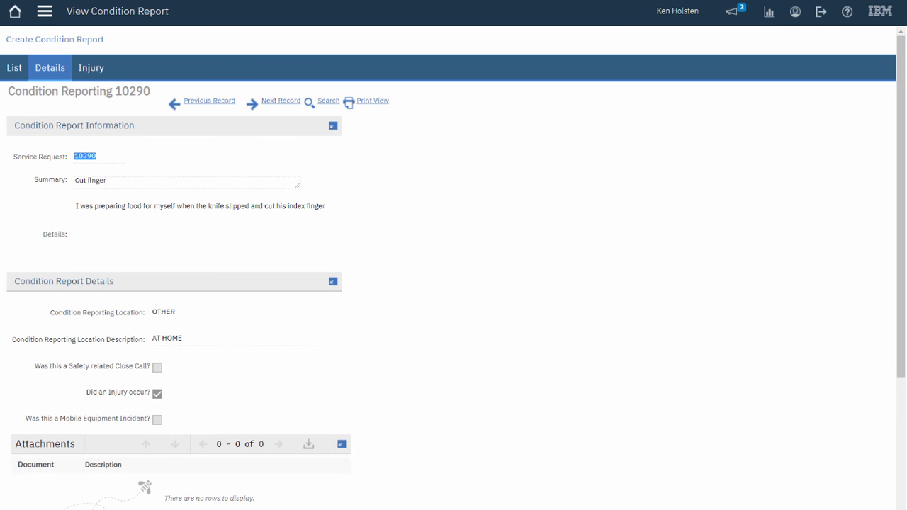
- Leave report 10290 and go back to the MaxTEST home page
{"action": "left_click", "coordinate": [12, 13]}
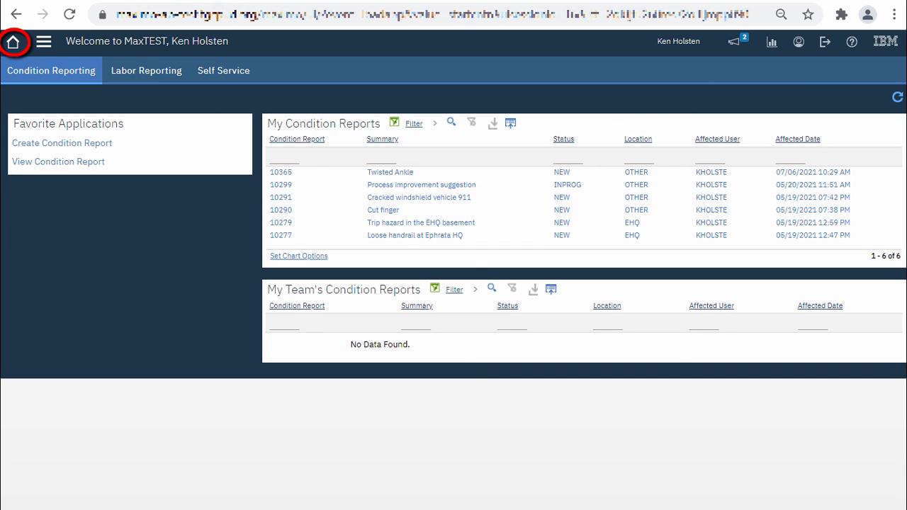
- Bring up the Grant PUD Maximo Tutorials list from the Help menu
{"action": "left_click", "coordinate": [41, 47]}
{"action": "mouse_move", "coordinate": [57, 122]}
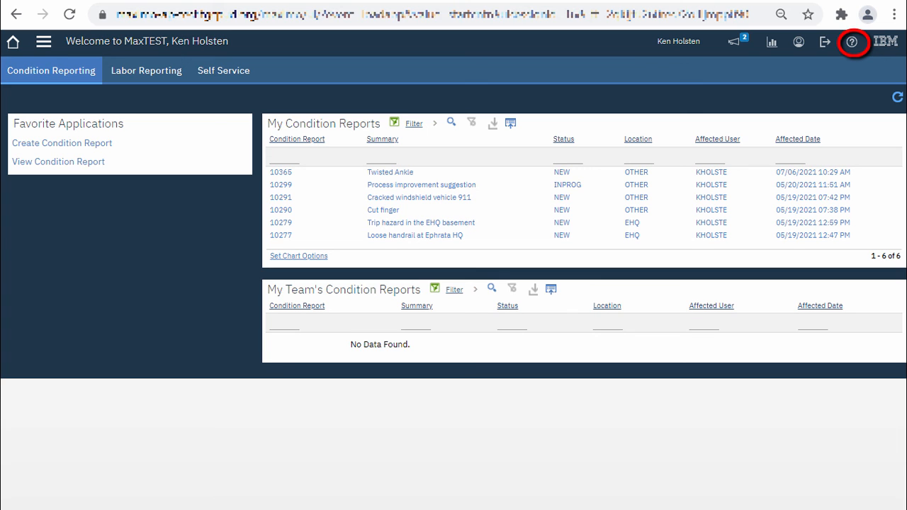
{"action": "left_click", "coordinate": [852, 43]}
{"action": "mouse_move", "coordinate": [855, 99]}
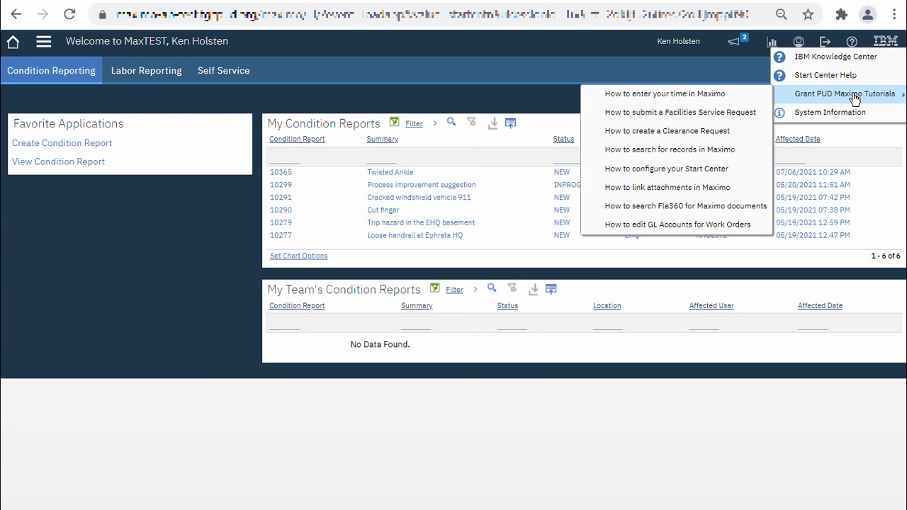